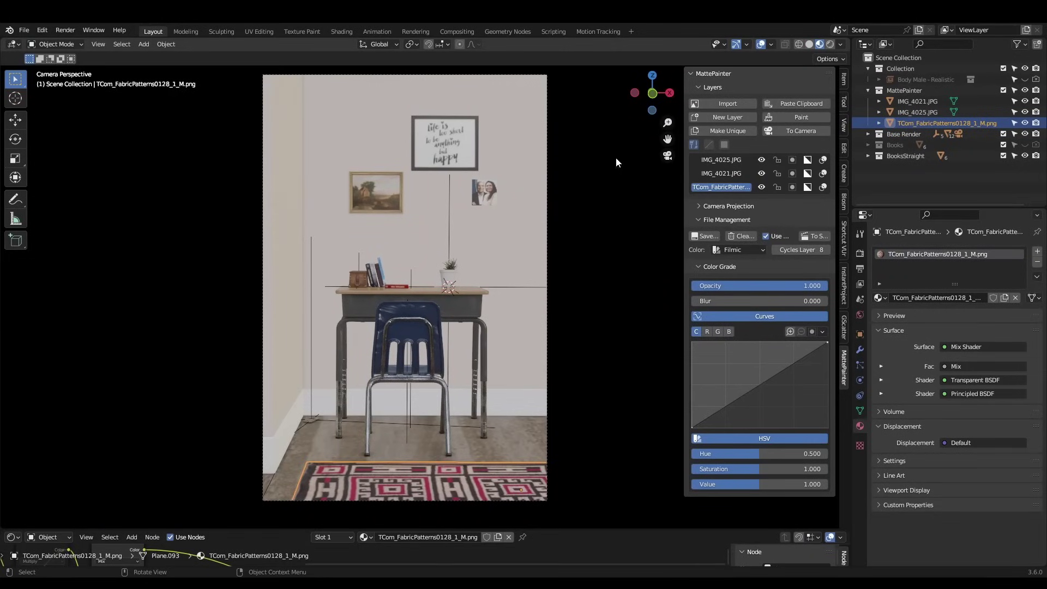
Step: Warp the right wall near its left corner with a Grab brush at 0.05 strength, ~102 px radius
{"action": "left_click", "coordinate": [616, 162]}
{"action": "left_click", "coordinate": [55, 44]}
{"action": "left_click", "coordinate": [54, 82]}
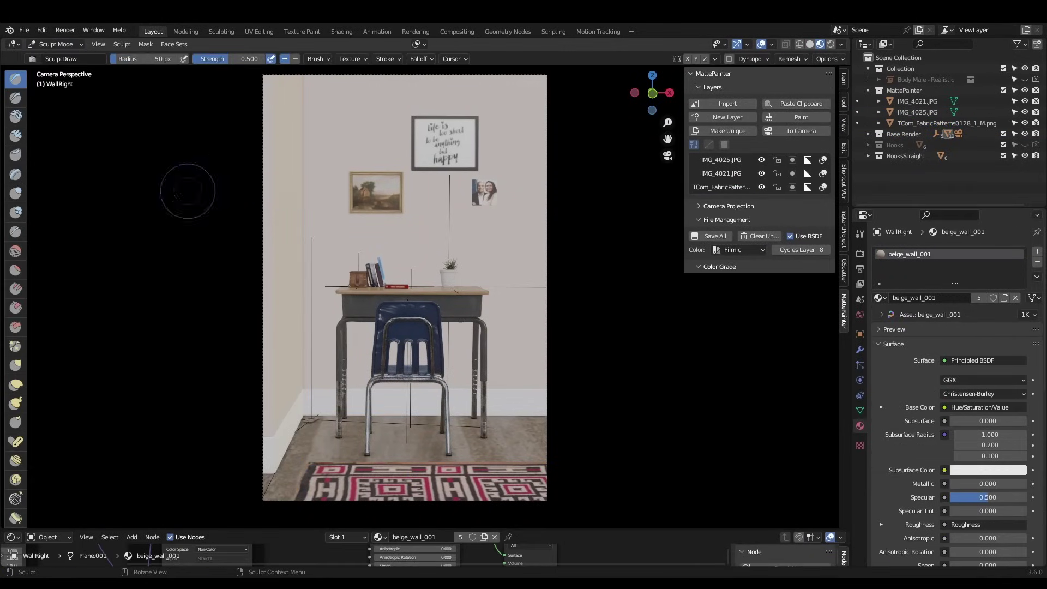
{"action": "left_click_drag", "start_coordinate": [26, 352], "coordinate": [106, 358]}
{"action": "left_click", "coordinate": [35, 365]}
{"action": "left_click", "coordinate": [235, 60]}
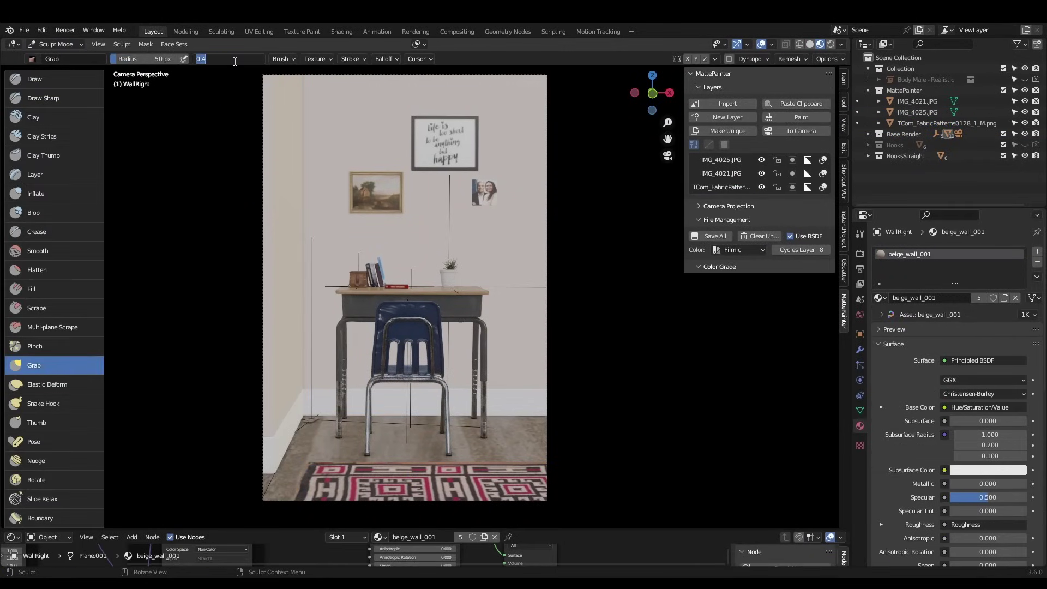
{"action": "type", "text": "0.05"}
{"action": "key", "text": "Return"}
{"action": "key", "text": "f"}
{"action": "left_click", "coordinate": [308, 266]}
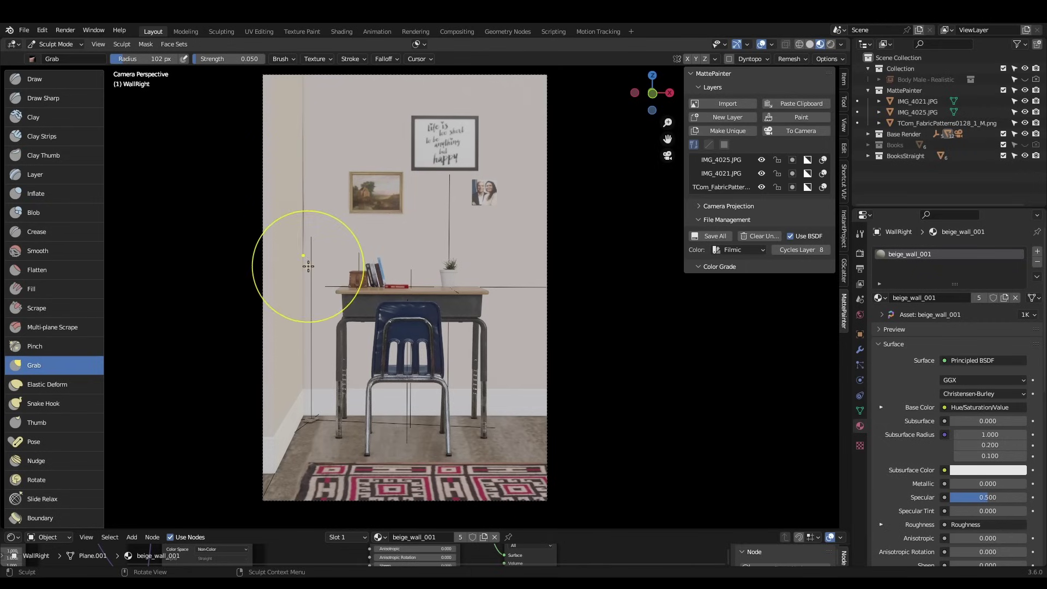
{"action": "left_click_drag", "start_coordinate": [339, 386], "coordinate": [499, 291]}
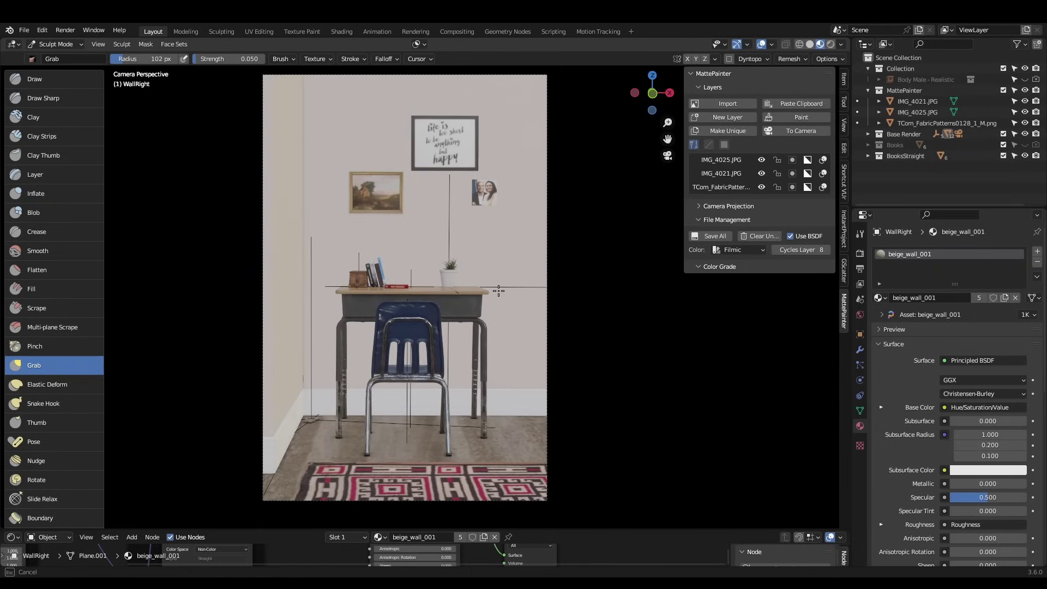
Step: Select the school desk and switch it into Sculpt Mode
{"action": "left_click", "coordinate": [54, 44]}
{"action": "left_click", "coordinate": [52, 54]}
{"action": "left_click", "coordinate": [480, 292]}
{"action": "scroll", "coordinate": [483, 294], "scroll_direction": "up", "scroll_amount": 7}
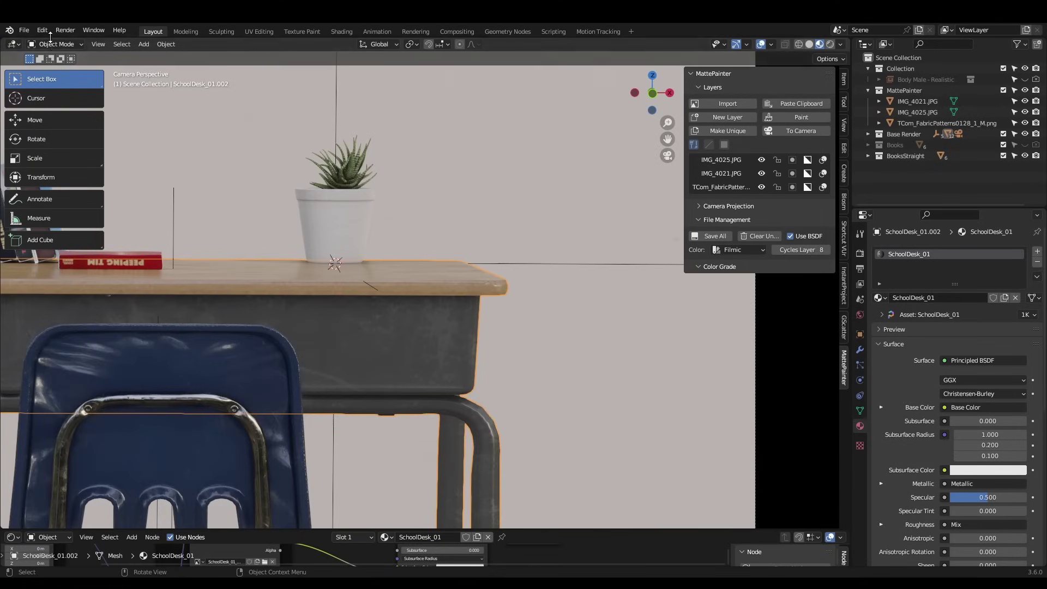
{"action": "left_click", "coordinate": [55, 43]}
{"action": "left_click", "coordinate": [52, 79]}
{"action": "scroll", "coordinate": [480, 304], "scroll_direction": "up", "scroll_amount": 2}
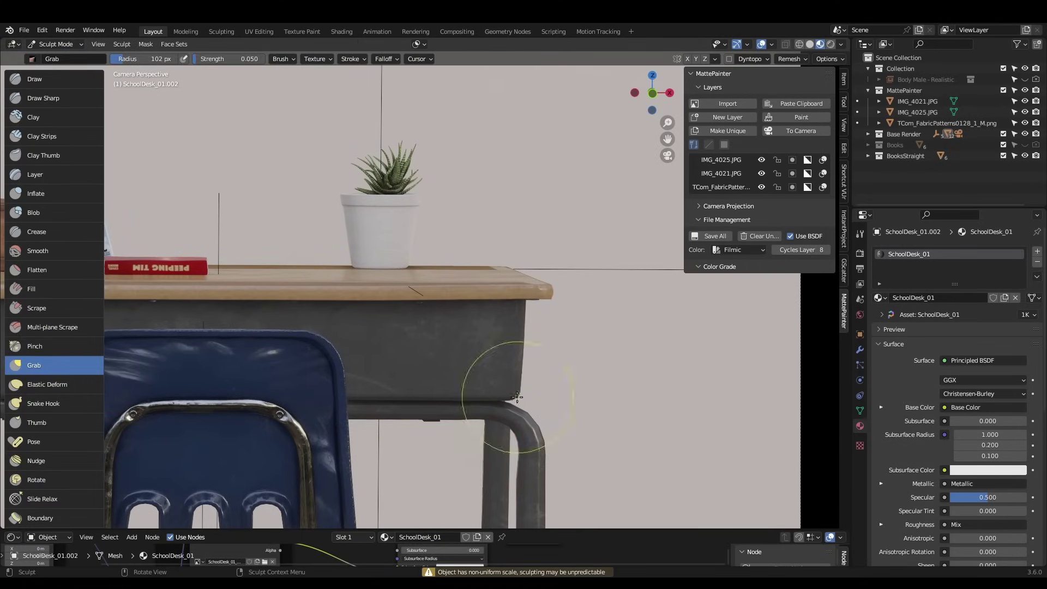
{"action": "scroll", "coordinate": [518, 397], "scroll_direction": "down", "scroll_amount": 3}
Step: Rotate the red Peeping Tim book about the vertical axis to an askew angle
{"action": "scroll", "coordinate": [374, 355], "scroll_direction": "up", "scroll_amount": 1}
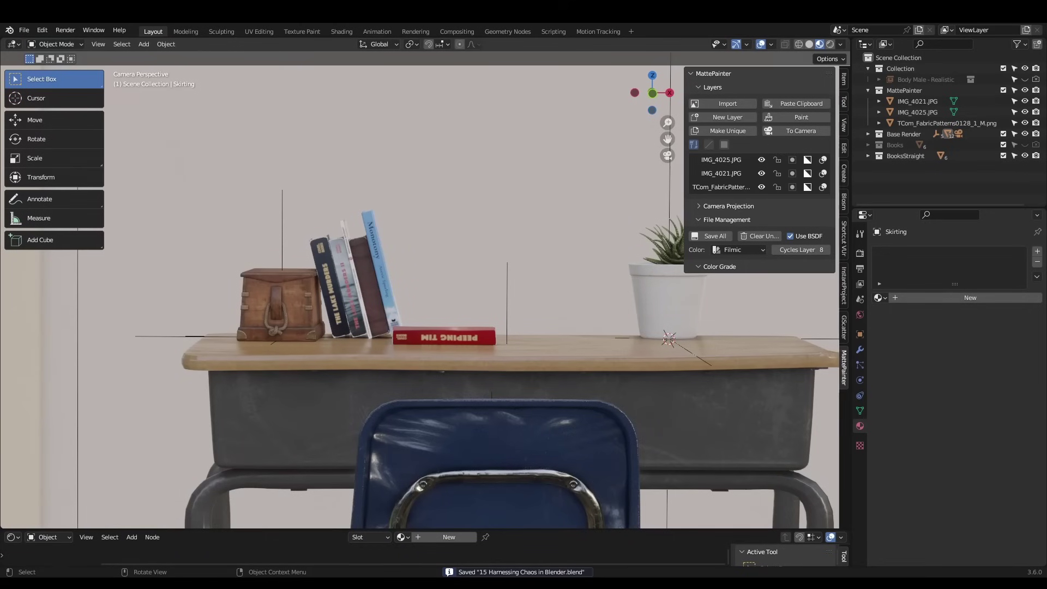
{"action": "scroll", "coordinate": [297, 316], "scroll_direction": "up", "scroll_amount": 3}
{"action": "left_click", "coordinate": [436, 371]}
{"action": "key", "text": "r"}
{"action": "key", "text": "z"}
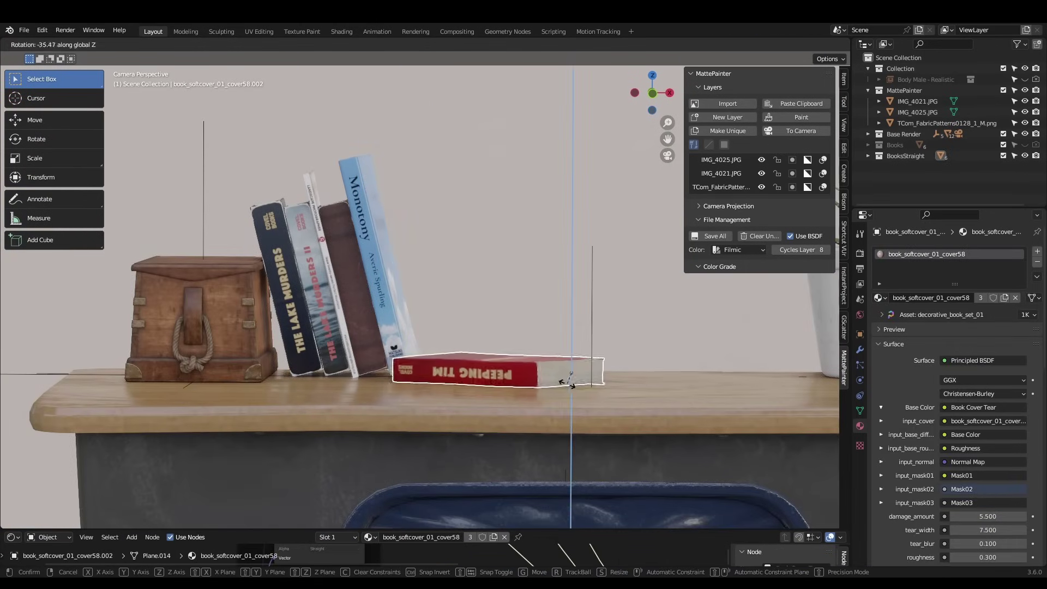
{"action": "left_click", "coordinate": [568, 382]}
Step: Turn the blue school chair about the Z axis, then select the landscape picture frame
{"action": "scroll", "coordinate": [568, 382], "scroll_direction": "down", "scroll_amount": 5}
{"action": "scroll", "coordinate": [413, 326], "scroll_direction": "up", "scroll_amount": 2}
{"action": "left_click", "coordinate": [413, 349]}
{"action": "key", "text": "r"}
{"action": "key", "text": "z"}
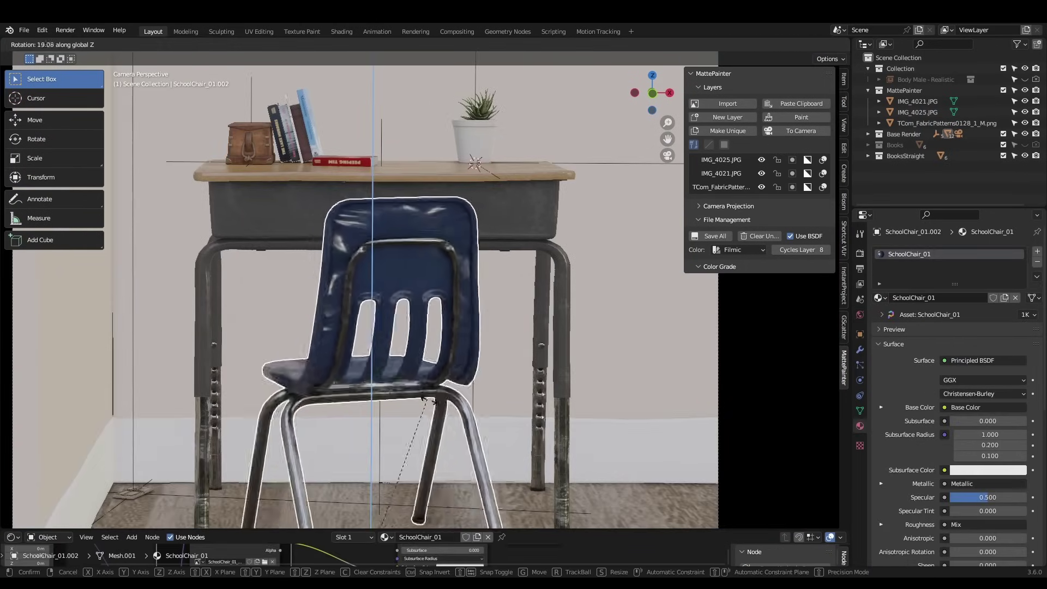
{"action": "left_click", "coordinate": [425, 400]}
{"action": "scroll", "coordinate": [424, 399], "scroll_direction": "down", "scroll_amount": 5}
{"action": "left_click", "coordinate": [316, 147]}
{"action": "scroll", "coordinate": [513, 307], "scroll_direction": "up", "scroll_amount": 4}
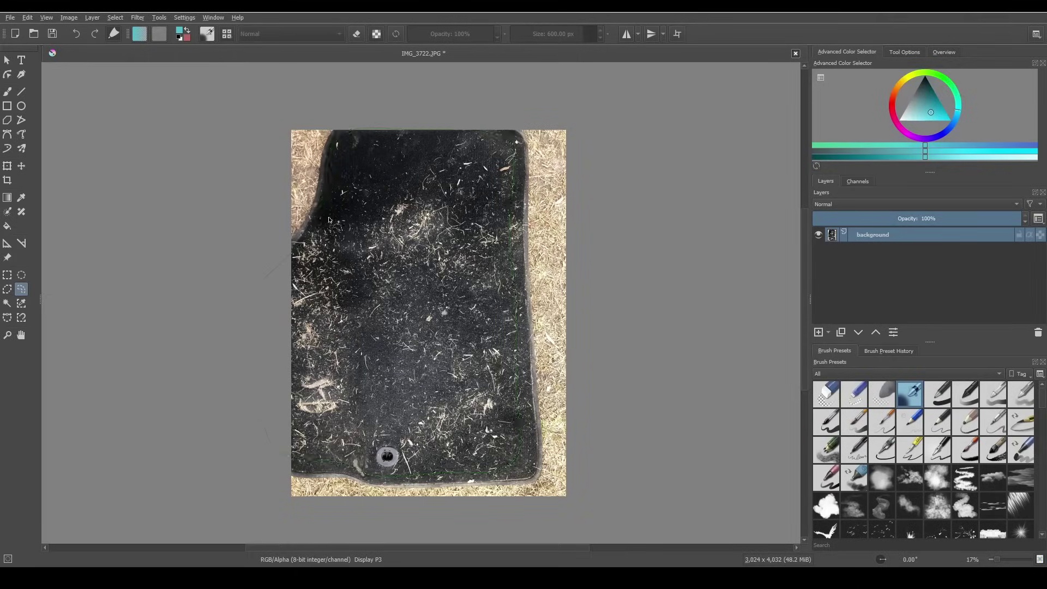
Step: Delete the grass around the mat and raise the Levels black point to darken the photo
{"action": "key", "text": "Delete"}
{"action": "left_click", "coordinate": [137, 17]}
{"action": "left_click", "coordinate": [306, 157]}
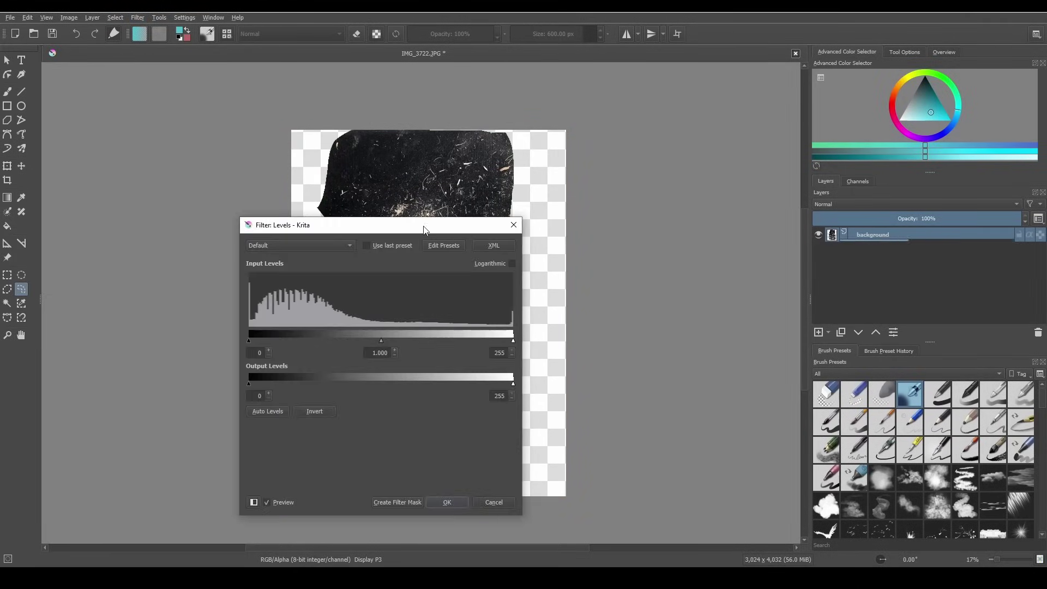
{"action": "left_click_drag", "start_coordinate": [306, 225], "coordinate": [557, 185]}
{"action": "left_click_drag", "start_coordinate": [501, 301], "coordinate": [577, 300]}
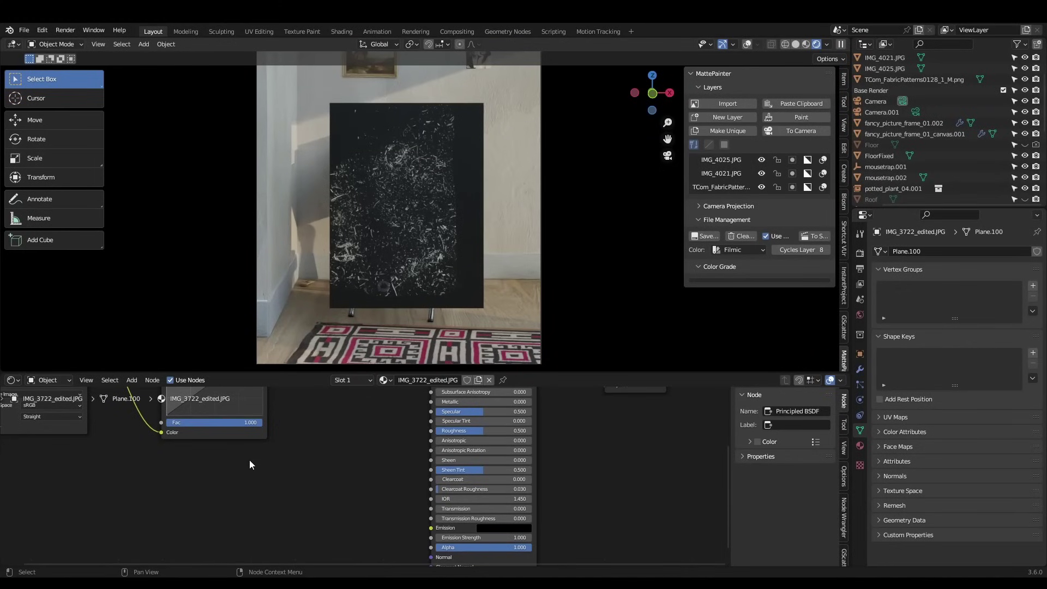
Step: Connect the debris Image Texture's Alpha to the Principled BSDF Alpha for transparency
{"action": "key", "text": "Home"}
{"action": "left_click_drag", "start_coordinate": [181, 330], "coordinate": [501, 525]}
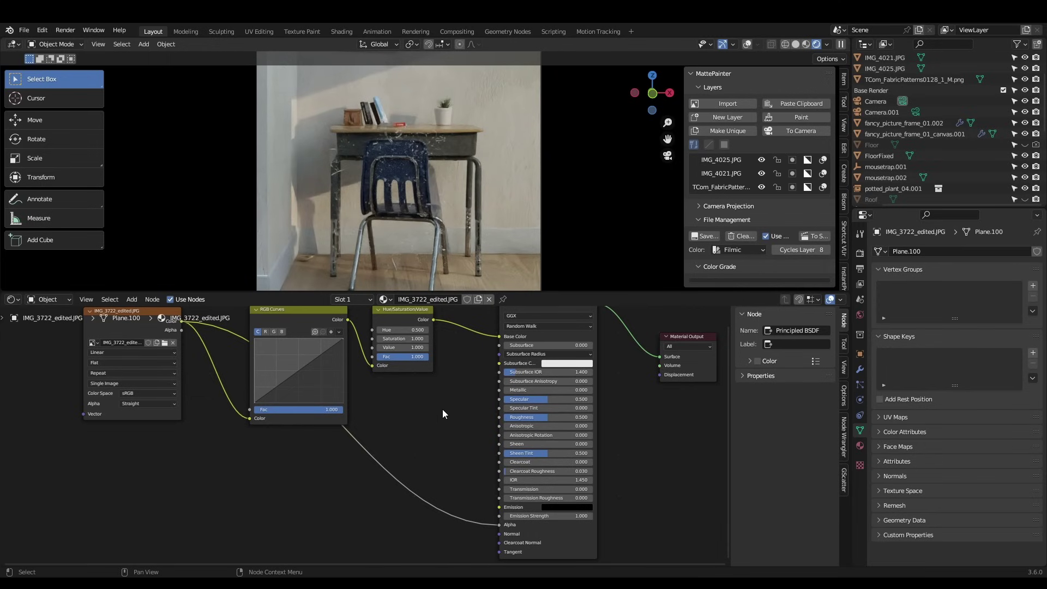
{"action": "scroll", "coordinate": [416, 141], "scroll_direction": "up", "scroll_amount": 4}
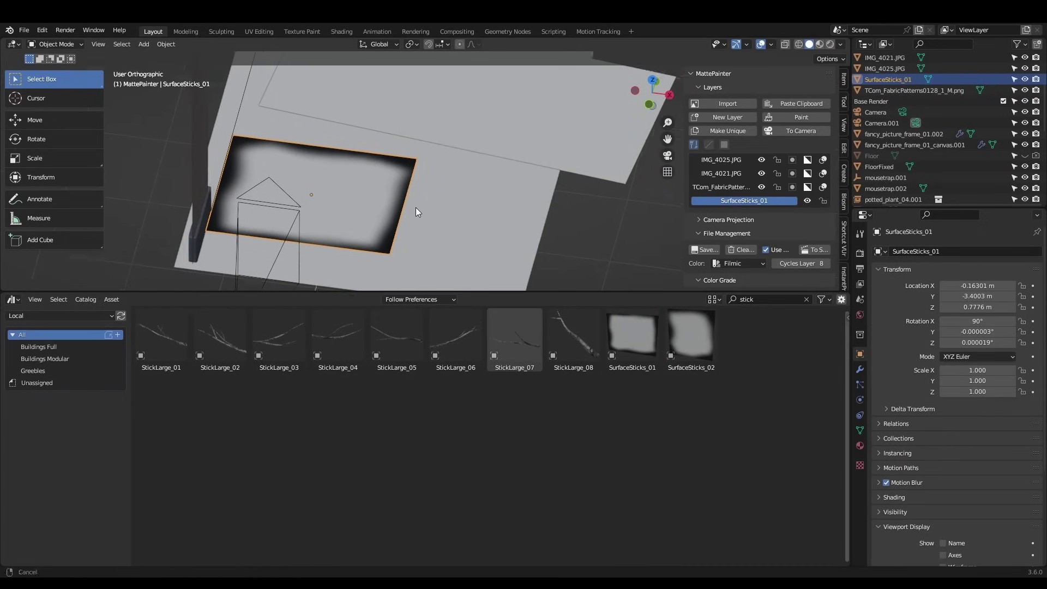
Step: Make linked Alt+D copies of the SurfaceSticks debris panel beside each other on the floor
{"action": "left_click", "coordinate": [468, 234]}
{"action": "key", "text": "alt+d"}
{"action": "left_click", "coordinate": [436, 229]}
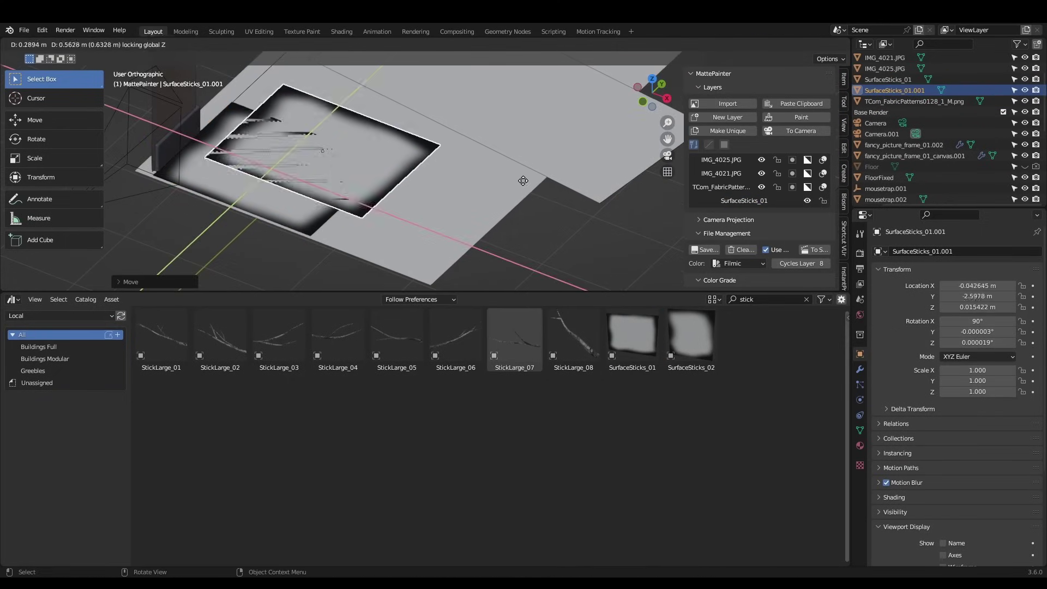
{"action": "key", "text": "alt+d"}
{"action": "left_click", "coordinate": [421, 234]}
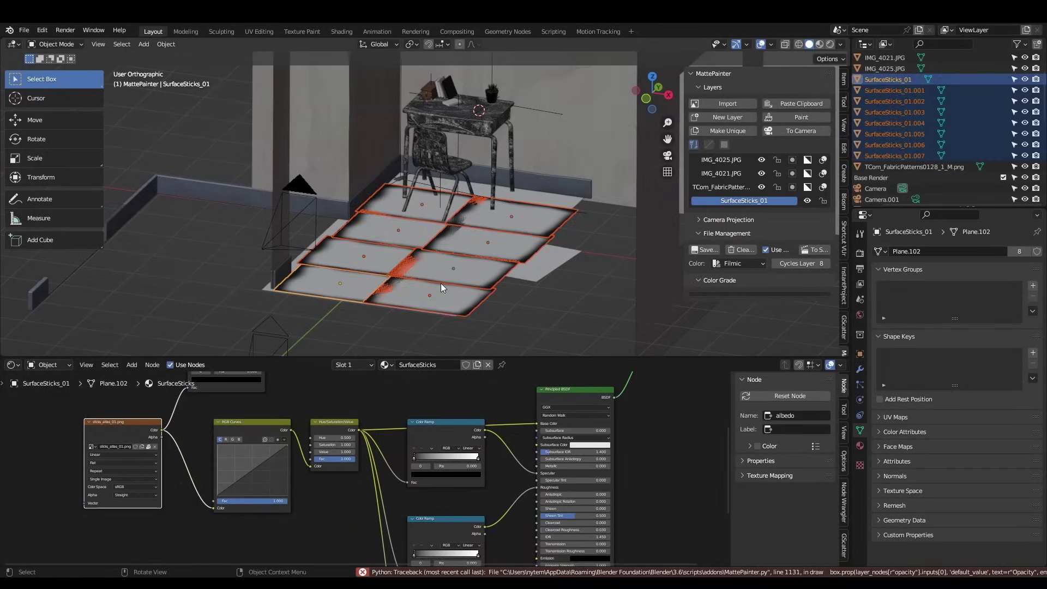
Step: Apply Randomize Transform to the panels with up to 180° random Z rotation
{"action": "key", "text": "F3"}
{"action": "type", "text": "randomize t"}
{"action": "key", "text": "Return"}
{"action": "left_click", "coordinate": [145, 352]}
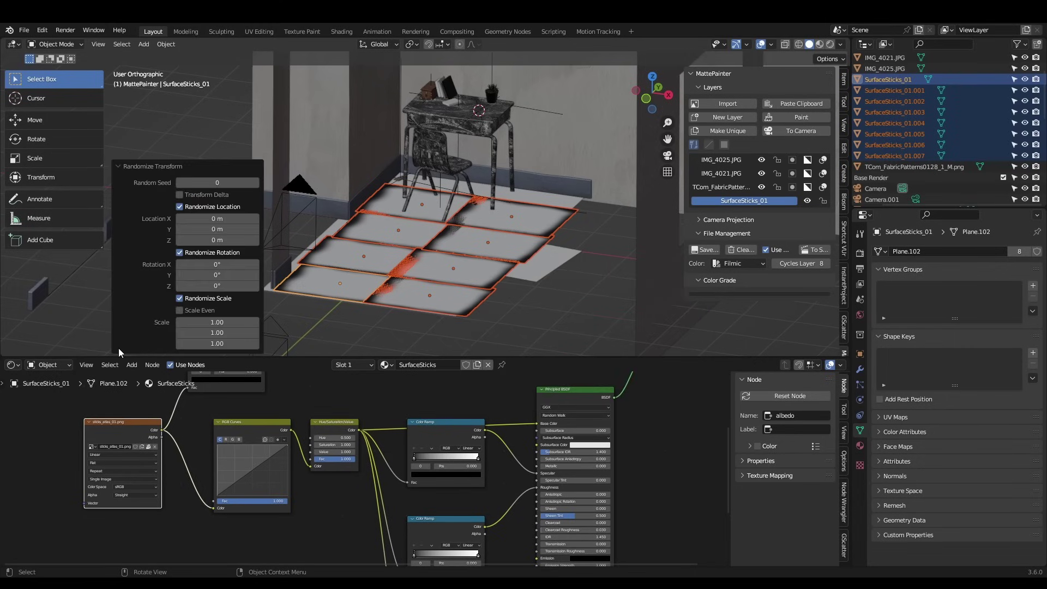
{"action": "left_click", "coordinate": [217, 286]}
{"action": "type", "text": "180"}
{"action": "key", "text": "Return"}
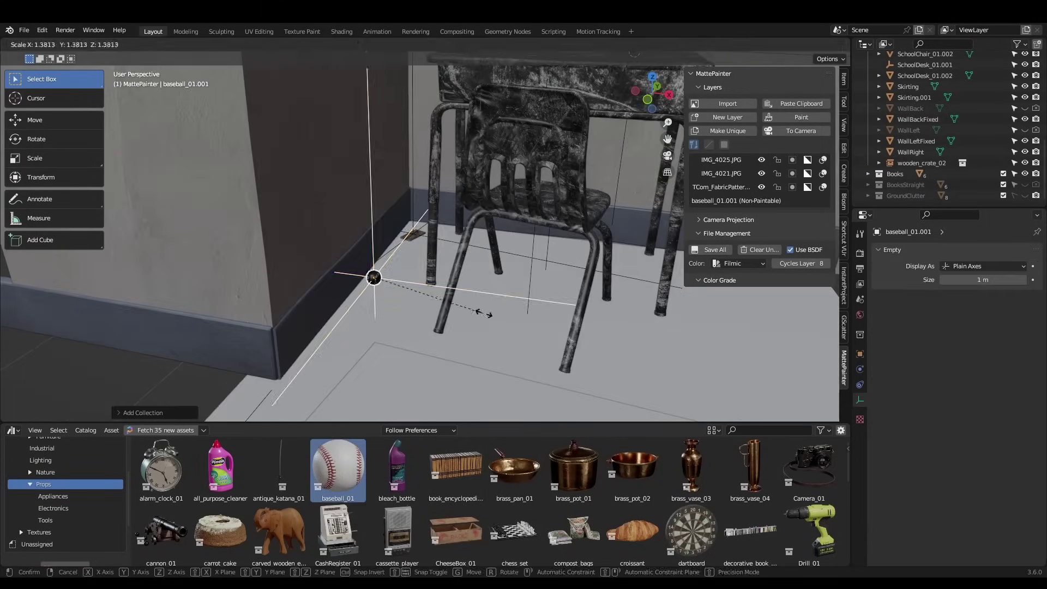
Step: Drop the baseball into its spot on the classroom floor
{"action": "left_click", "coordinate": [476, 346]}
{"action": "scroll", "coordinate": [455, 321], "scroll_direction": "up", "scroll_amount": 6}
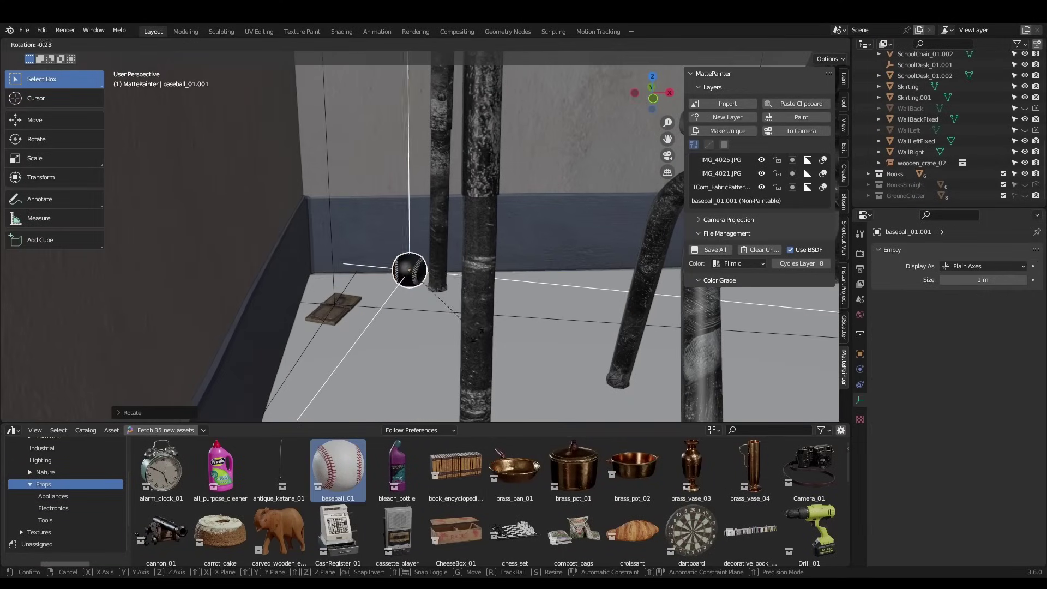
{"action": "scroll", "coordinate": [467, 347], "scroll_direction": "down", "scroll_amount": 5}
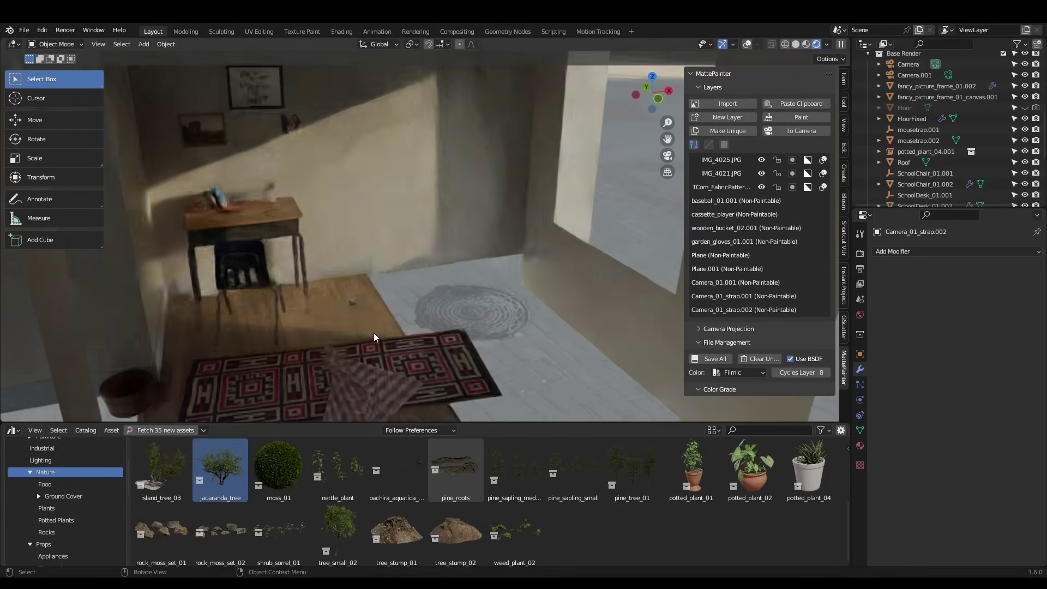
Step: Place the jacaranda tree outside the window, lower it into position, and rotate it 45° about Z
{"action": "left_click_drag", "start_coordinate": [221, 467], "coordinate": [660, 286]}
{"action": "key", "text": "g"}
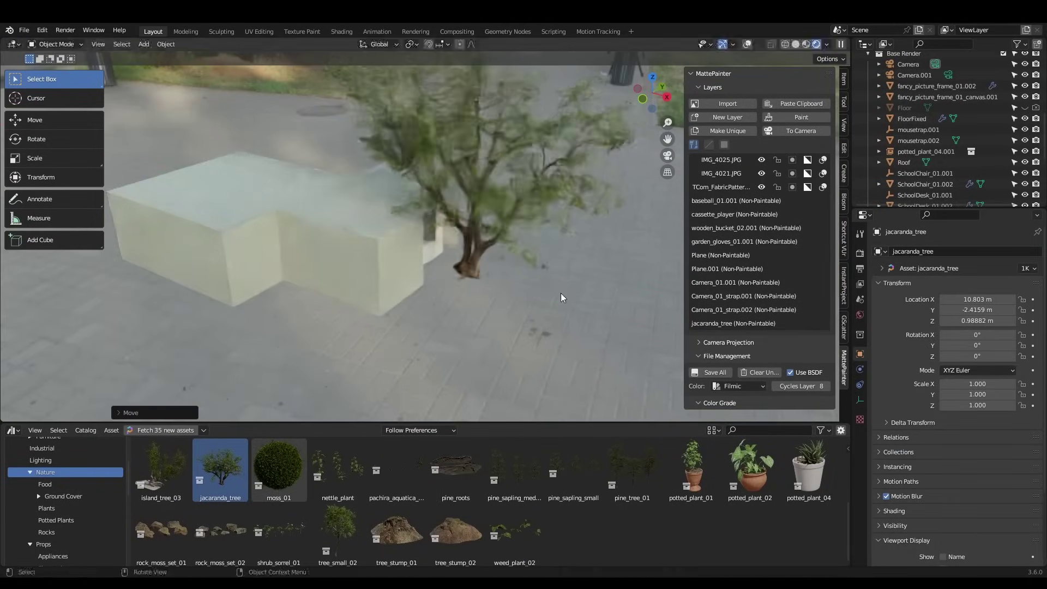
{"action": "left_click", "coordinate": [561, 291]}
{"action": "key", "text": "KP_0"}
{"action": "key", "text": "g"}
{"action": "key", "text": "x"}
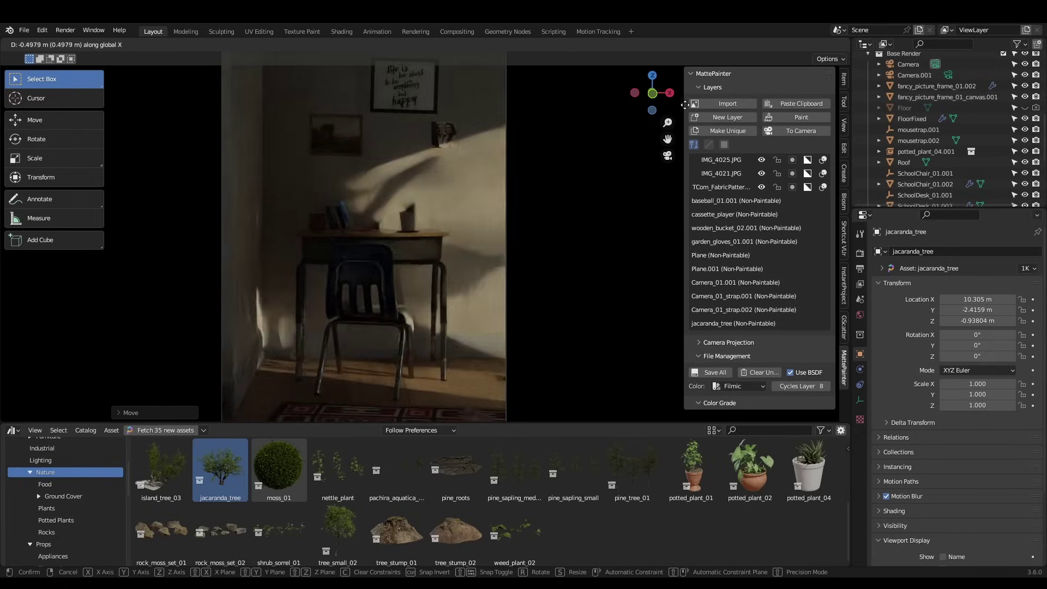
{"action": "key", "text": "z"}
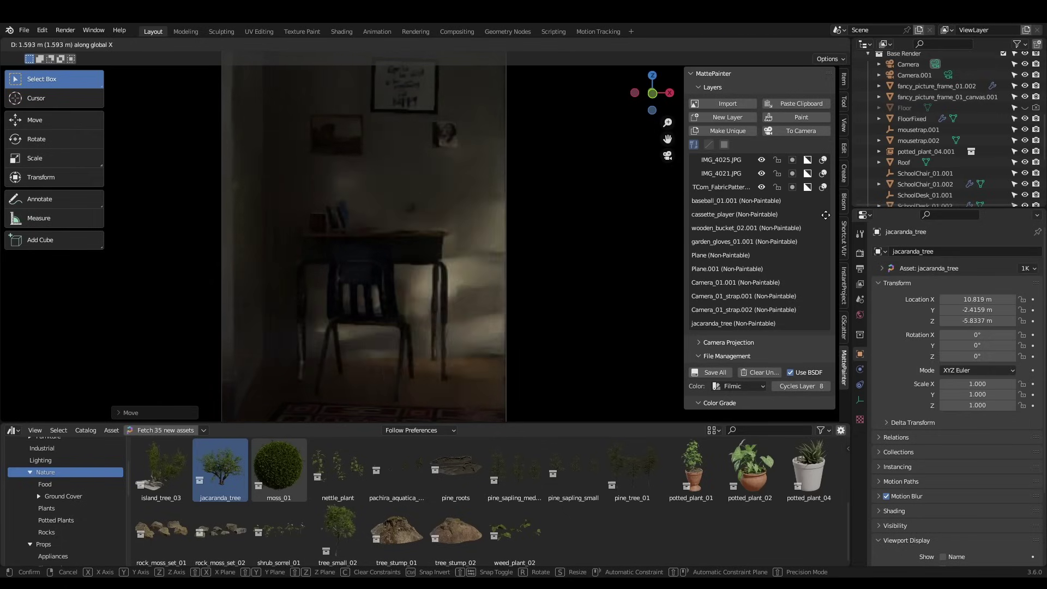
{"action": "key", "text": "Return"}
{"action": "type", "text": "rz45"}
{"action": "key", "text": "Return"}
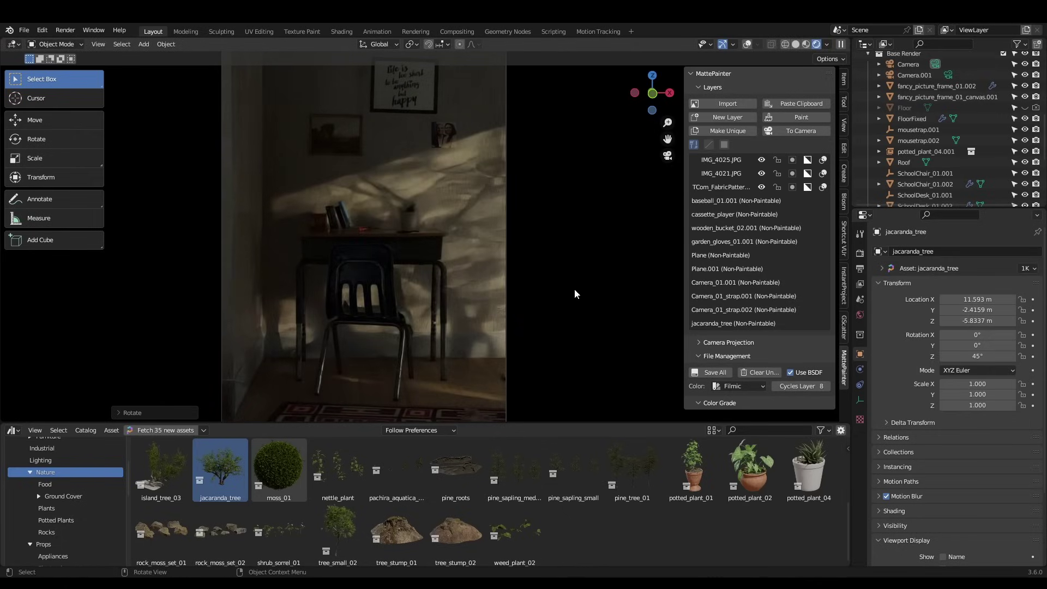